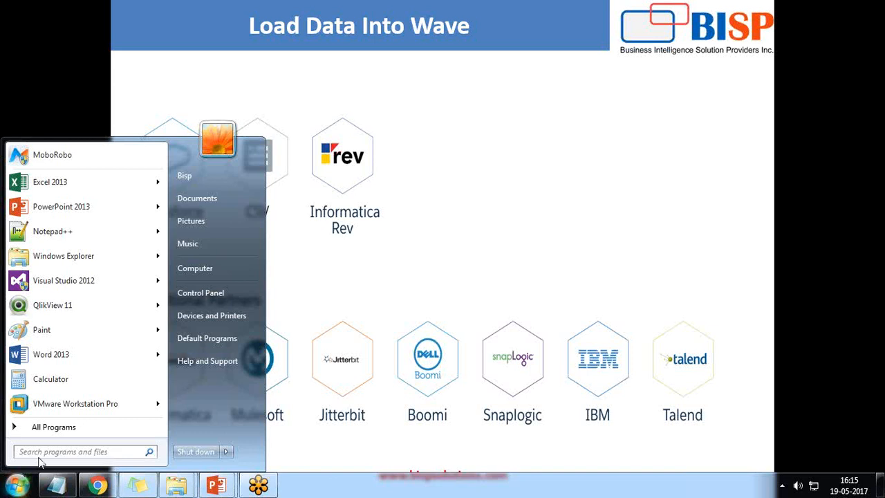
Step: Launch Excel 2013 from Start, dismiss the activation notice, and start a blank workbook
text(excel)
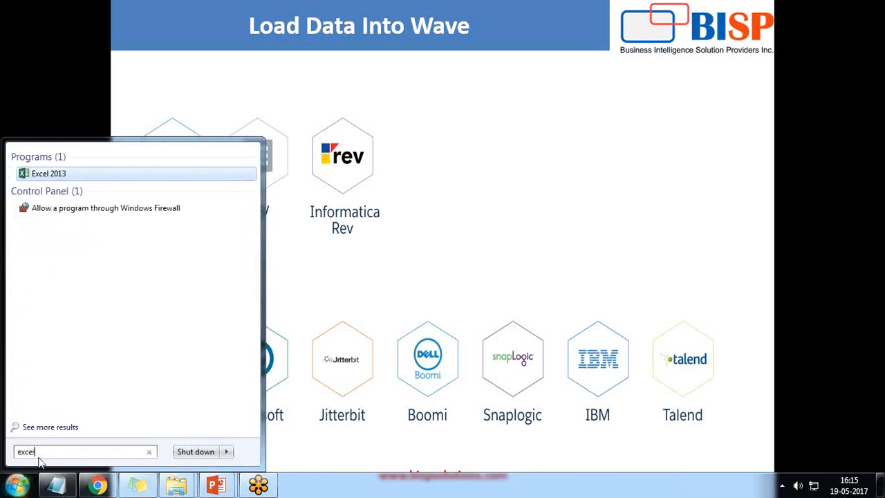
key(Return)
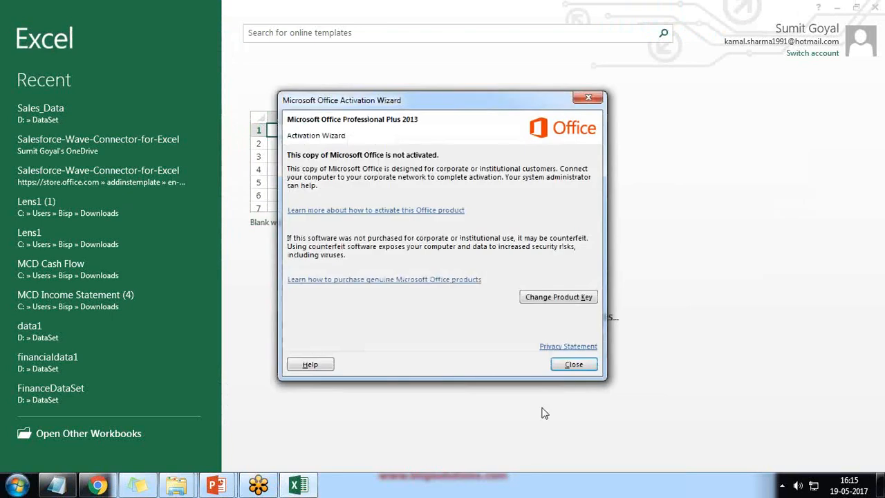
click(572, 364)
click(297, 185)
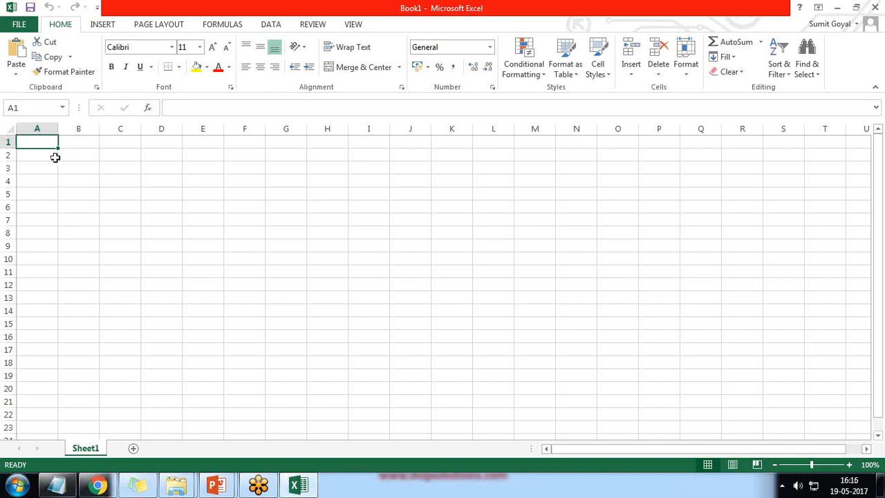
Step: Show the Apps for Office list under Insert and refresh My Apps, which lists none
click(103, 25)
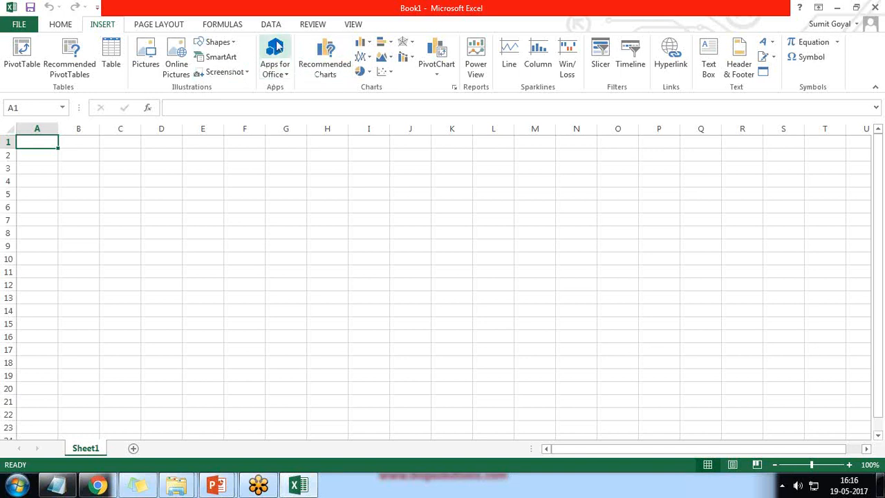
click(273, 58)
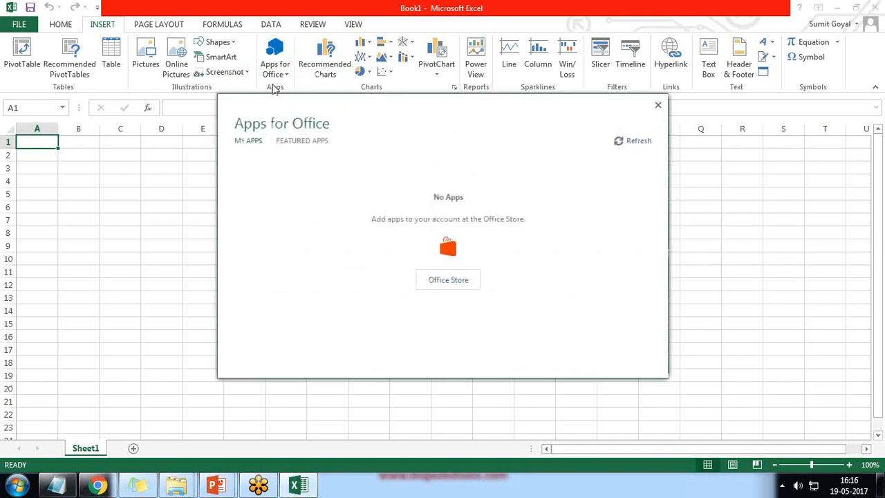
click(304, 141)
click(245, 142)
click(637, 143)
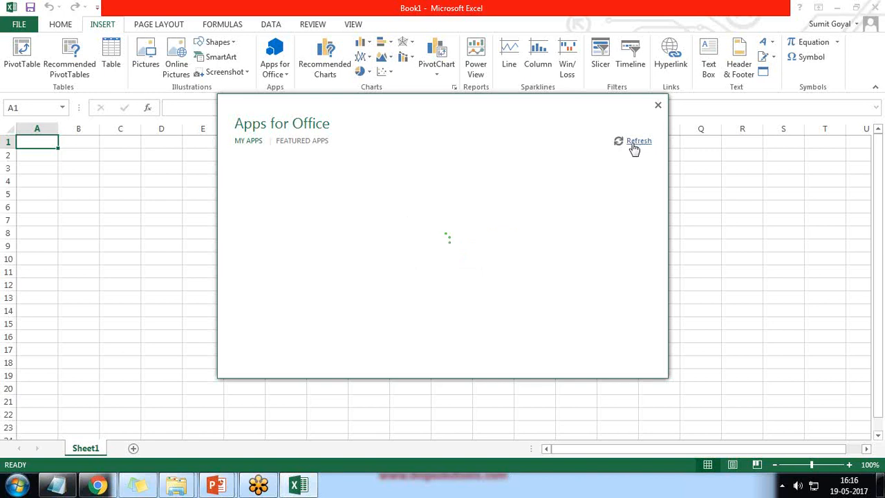
click(869, 16)
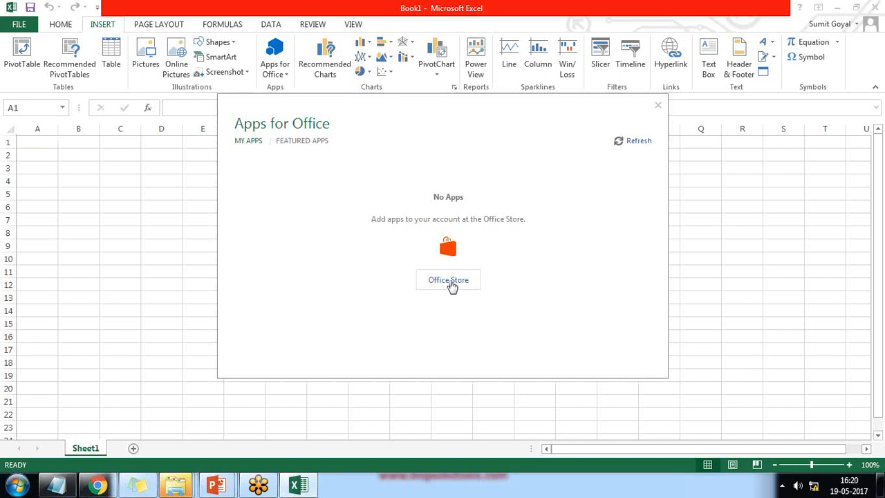
Step: Search the Office Store add-ins for 'Wave' and open the Salesforce Wave Connector for Excel page
click(451, 281)
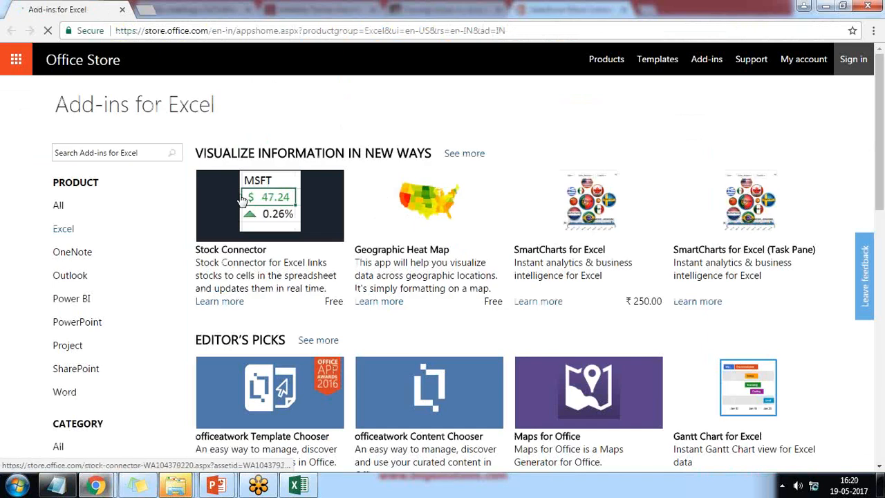
click(121, 158)
text(Wac)
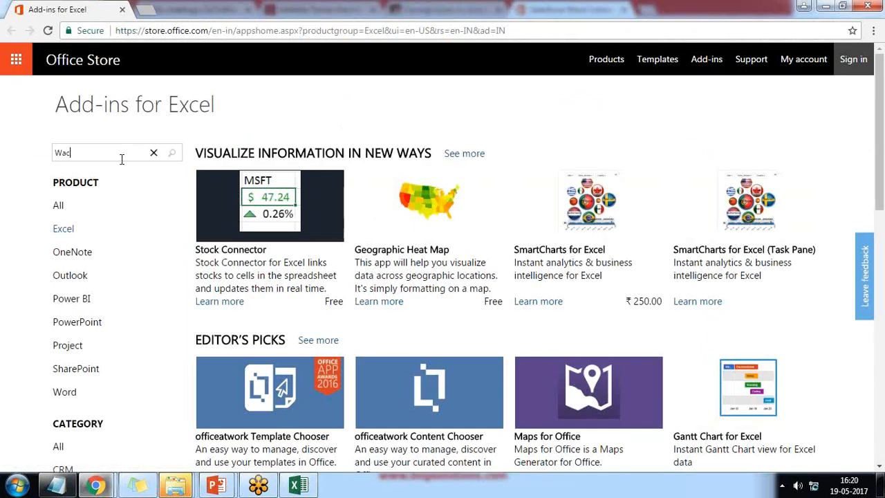
key(Return)
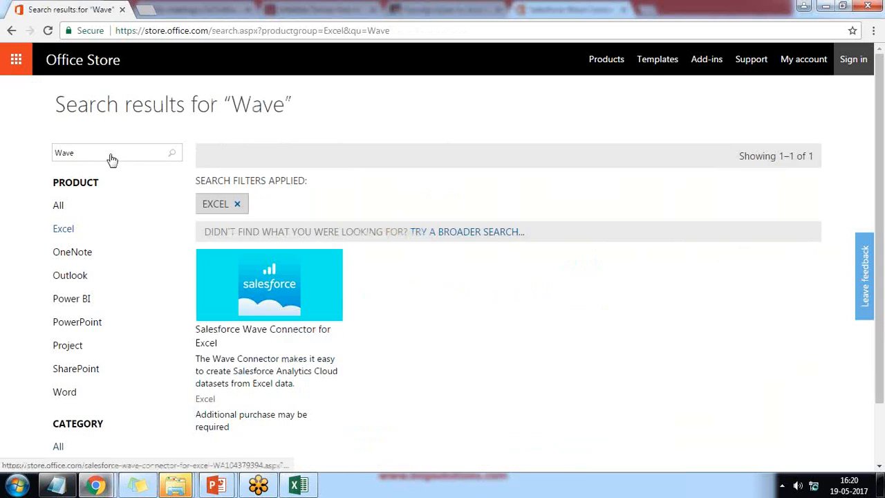
scroll(358, 278, down, 1)
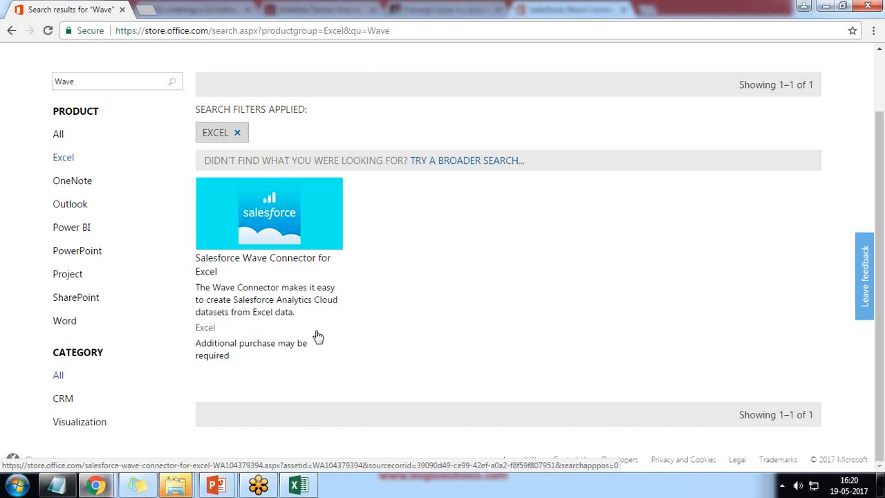
click(275, 216)
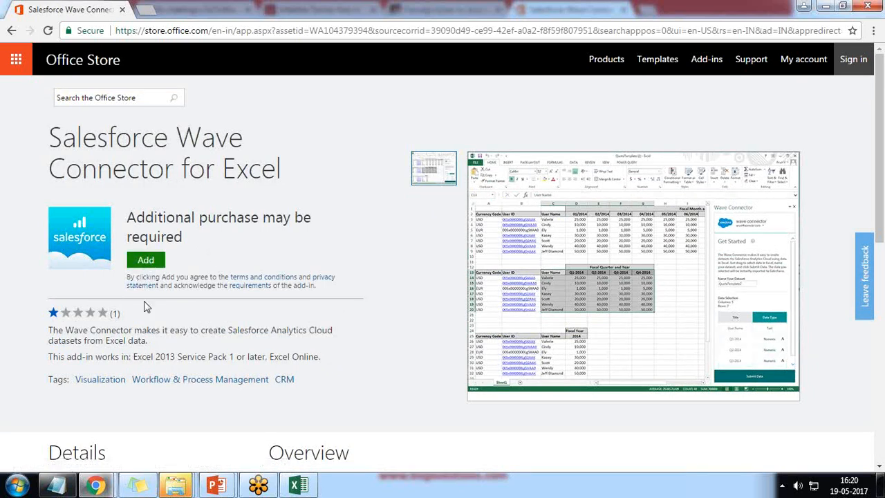
Step: Add the Wave Connector, try Open in Excel, then switch to the Office Online install option
click(146, 260)
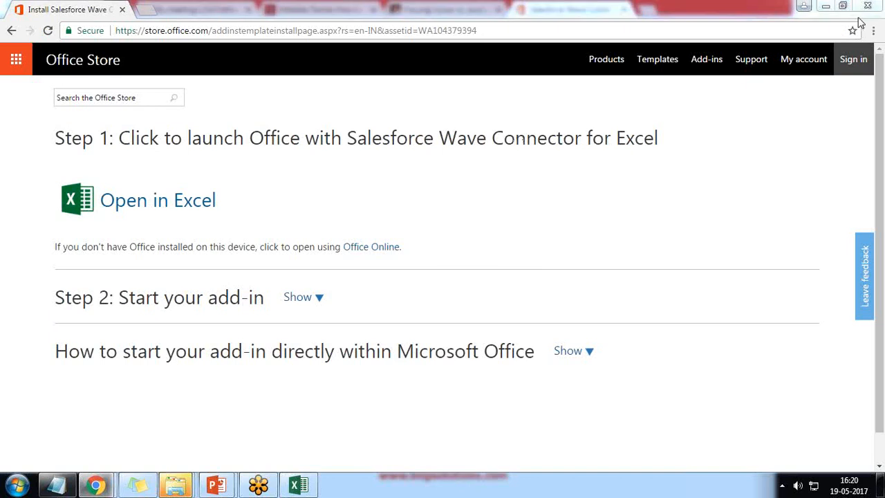
click(141, 215)
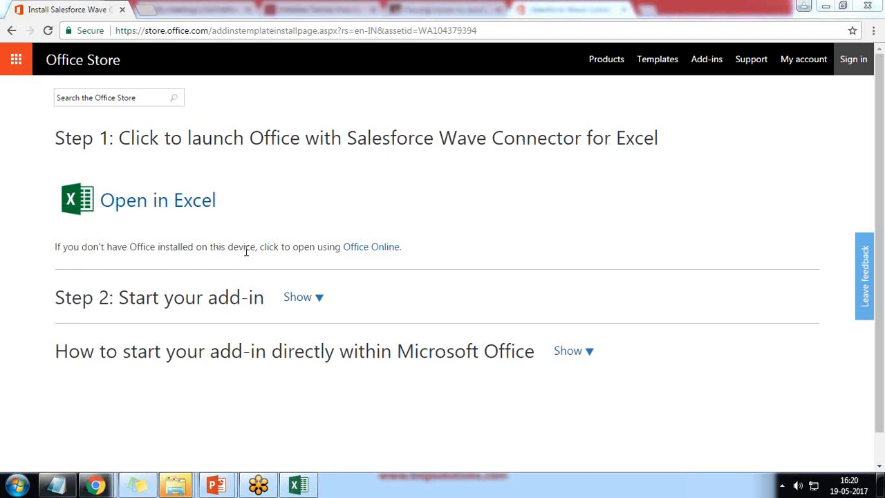
click(368, 250)
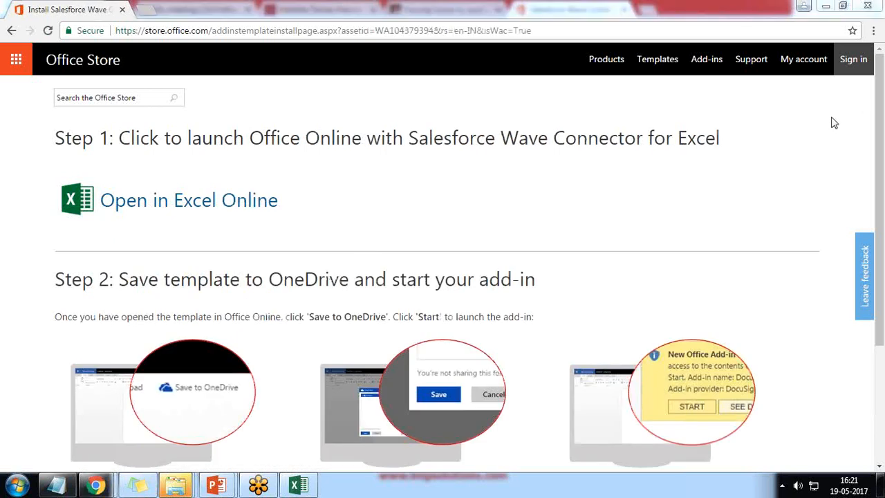
Step: Open the Wave Connector template in Excel Online and choose Save to OneDrive
click(176, 210)
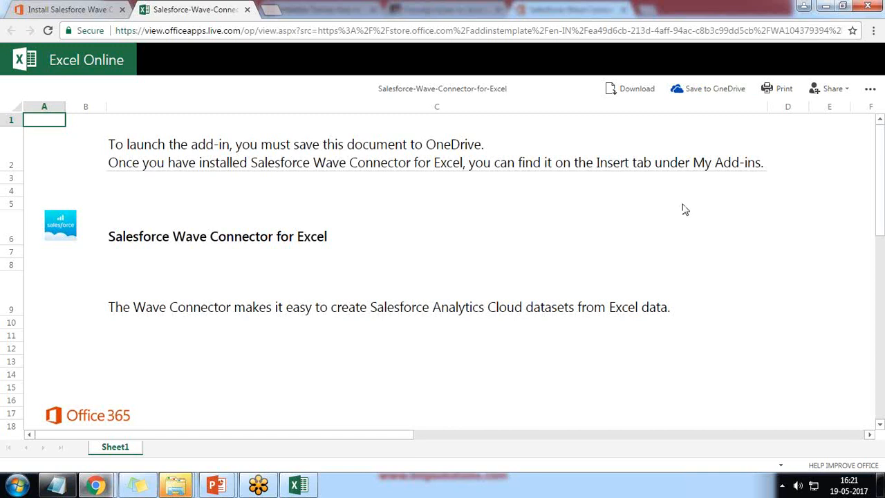
click(710, 93)
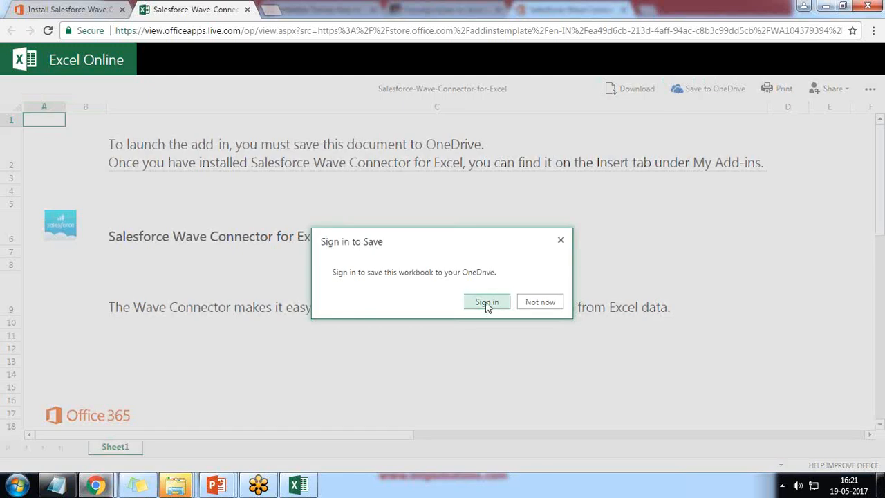
Step: Sign in with the Microsoft account e-mail and password
click(491, 307)
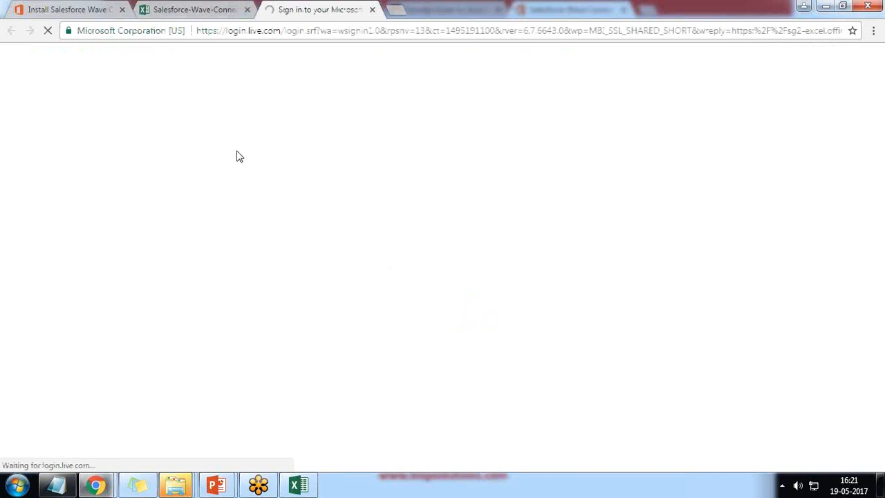
text(k)
key(BackSpace)
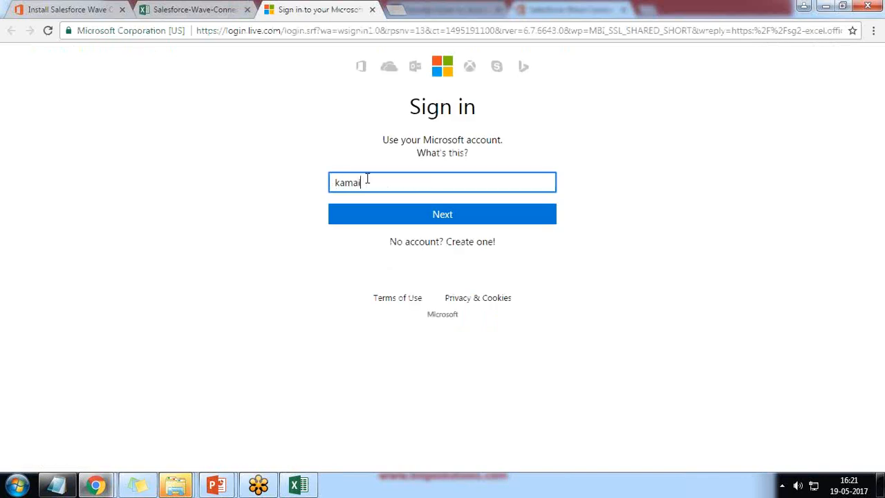
key(Return)
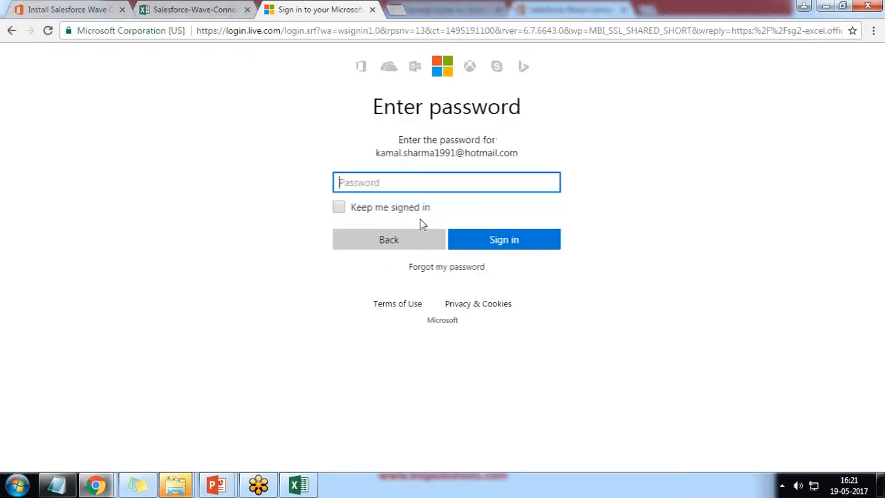
text(****)
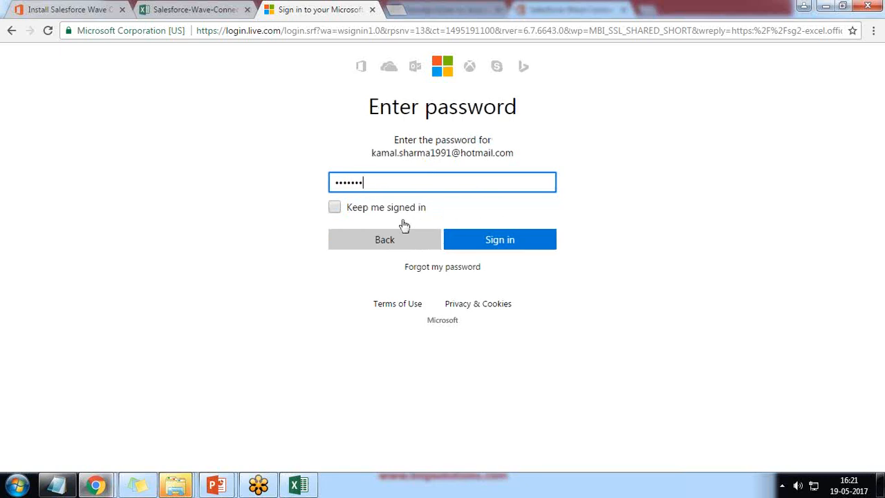
text(*******)
key(Return)
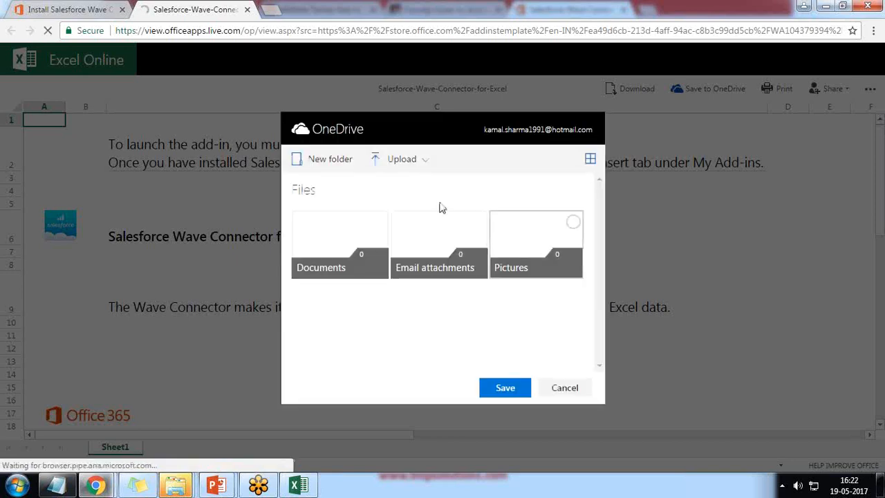
Step: Save the workbook to OneDrive and scroll the Wave Connector pane to its Salesforce login button
click(505, 388)
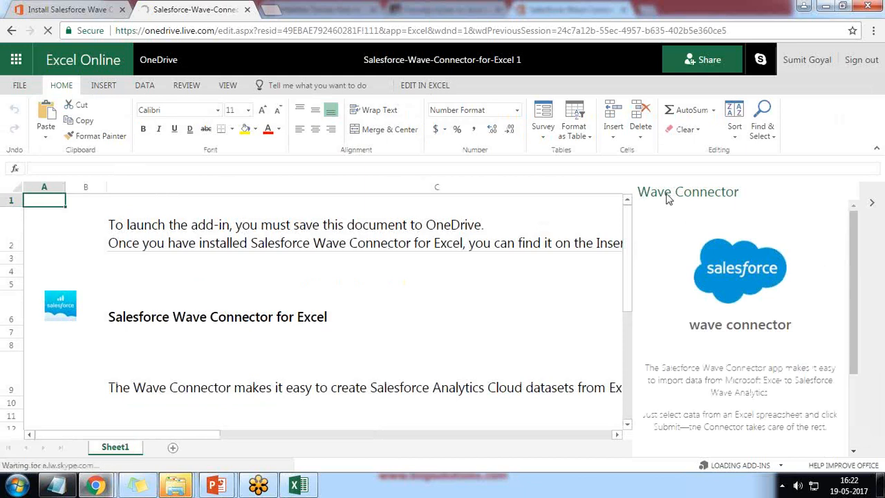
scroll(753, 349, down, 3)
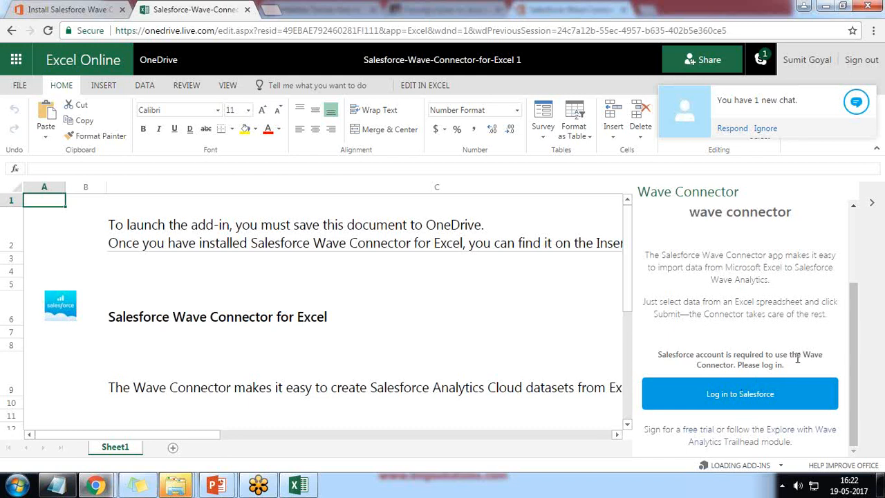
Step: Open the Salesforce login window and clear the wrongly pasted username
click(728, 399)
drag(382, 61, 311, 42)
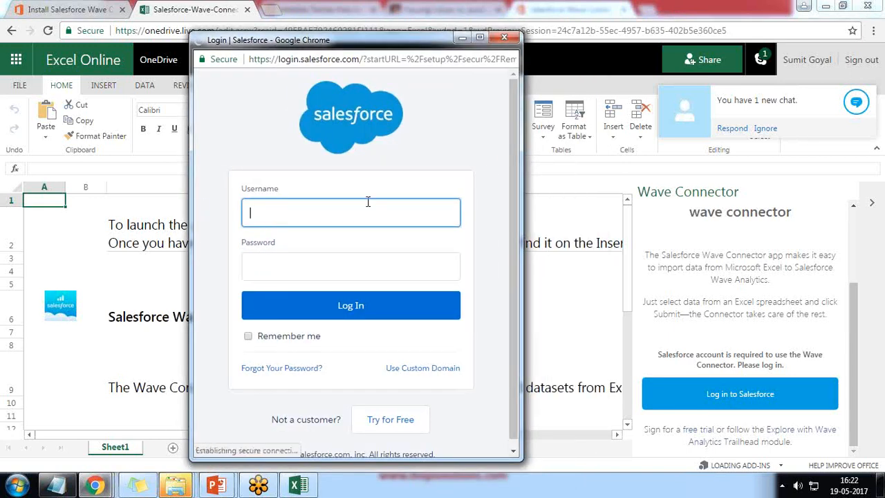
key(ctrl+v)
drag(367, 215, 208, 215)
key(BackSpace)
click(867, 18)
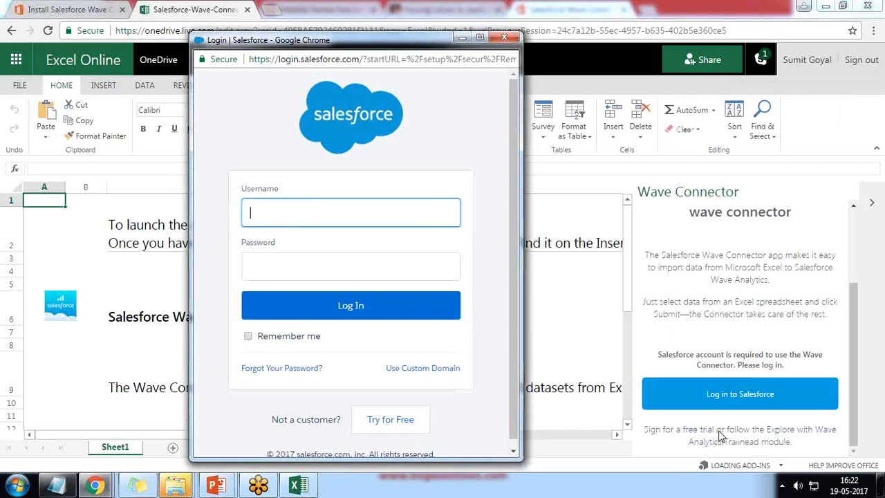
Step: Log in with the Salesforce username and password, then allow Wave Connector access
click(278, 215)
click(294, 265)
text(•)
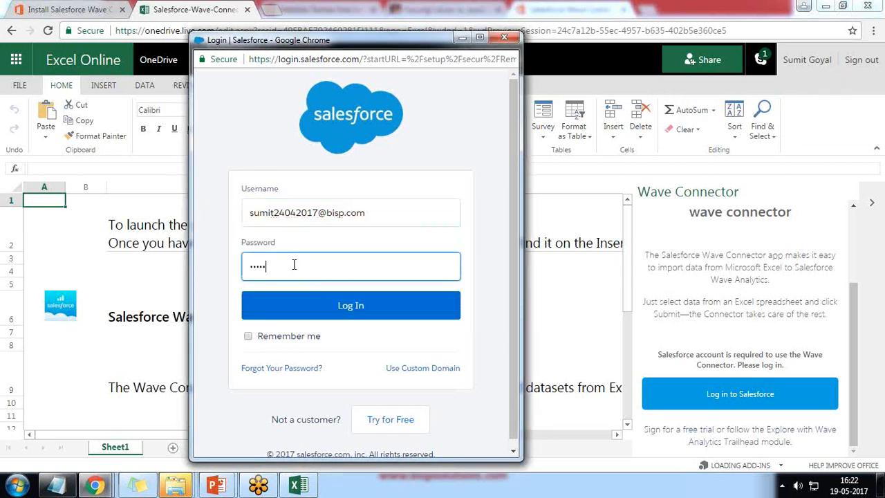
text(••••••••••••)
click(345, 307)
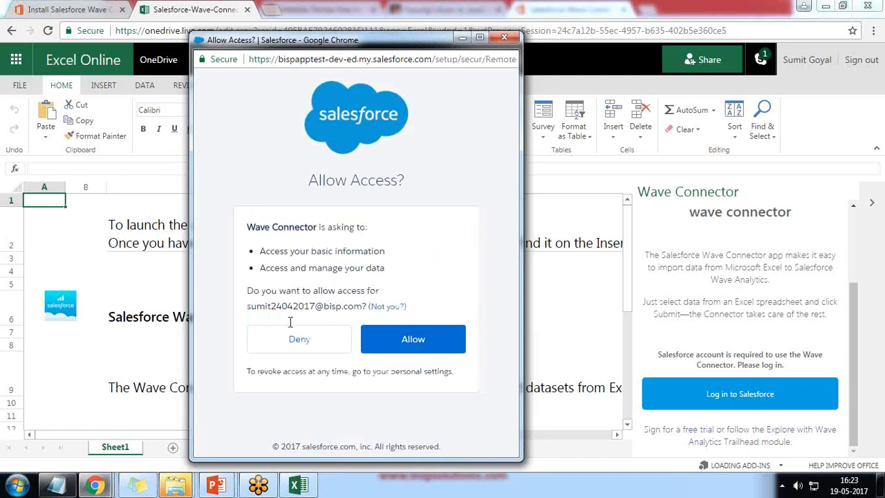
click(416, 340)
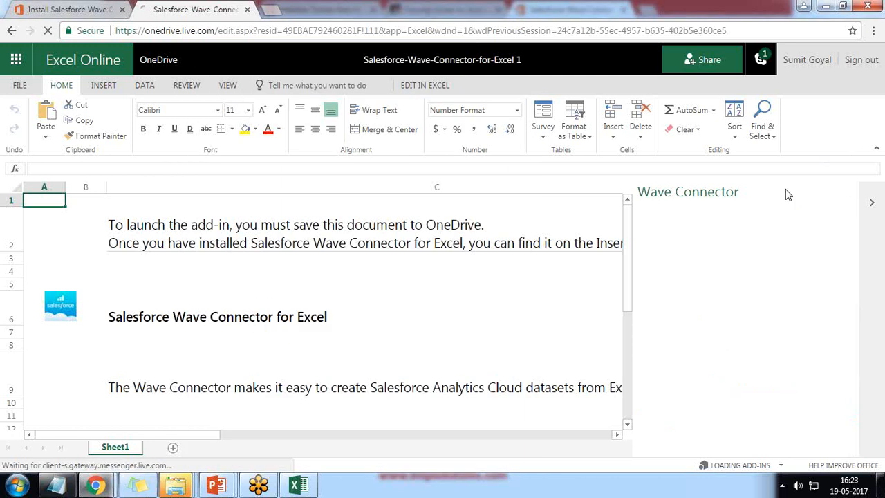
Step: Reach the Wave Connector's Data Selection section, showing dataset SalesforceWaveConnector, then select cells B2 and A1
scroll(737, 331, down, 3)
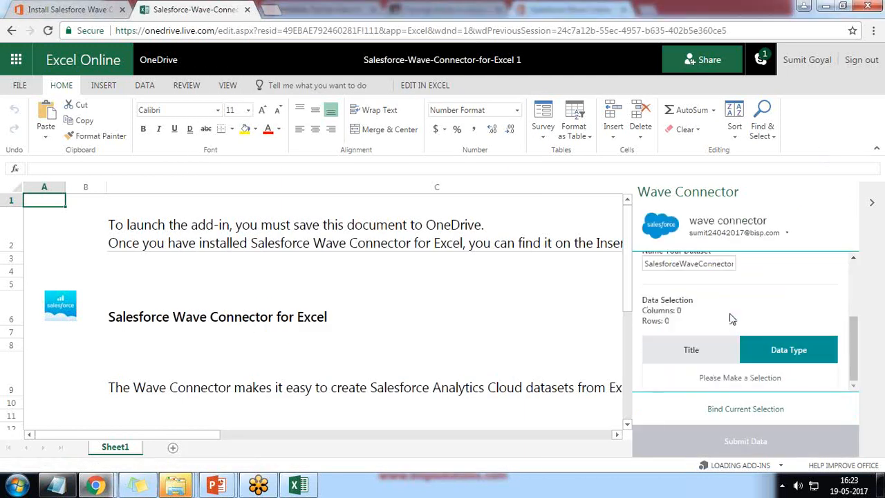
drag(701, 378, 779, 378)
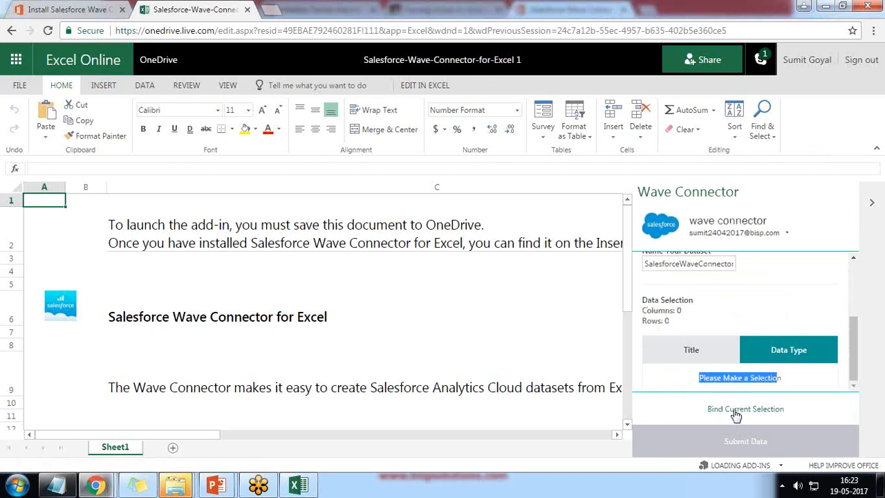
click(88, 239)
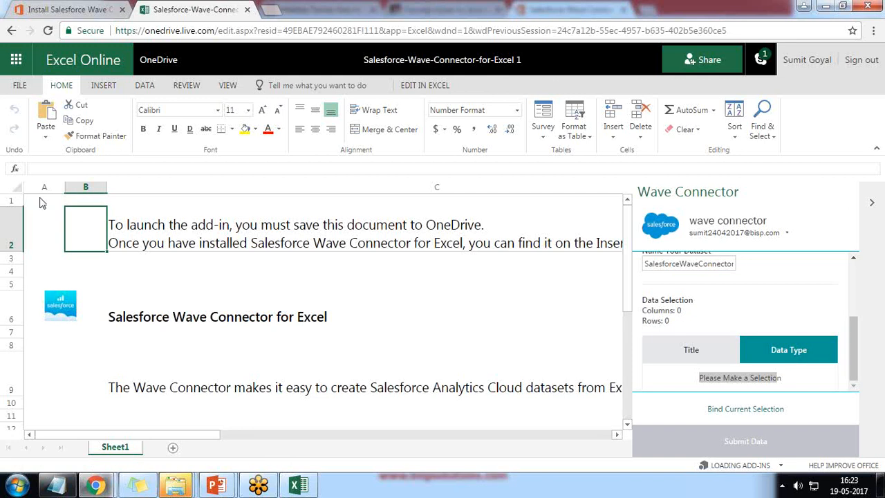
click(31, 199)
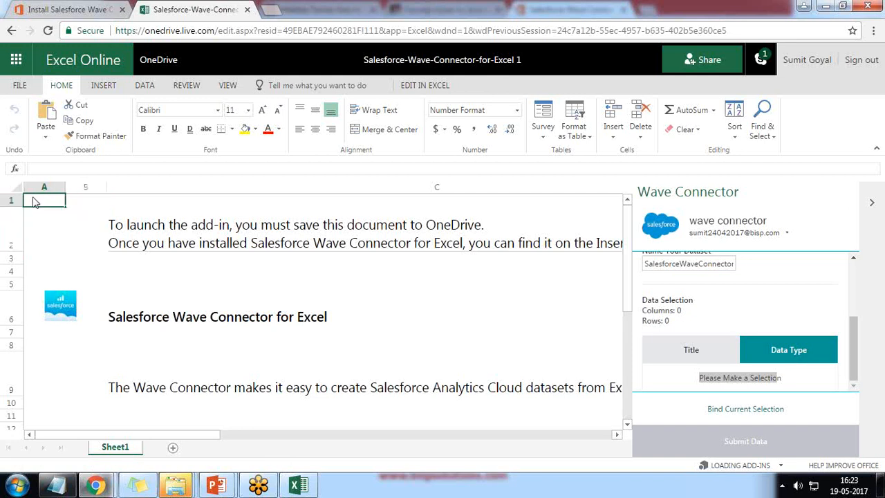
Step: Clear all instruction text and the Salesforce logo from the first sheet, shortening row 2
key(ctrl+a)
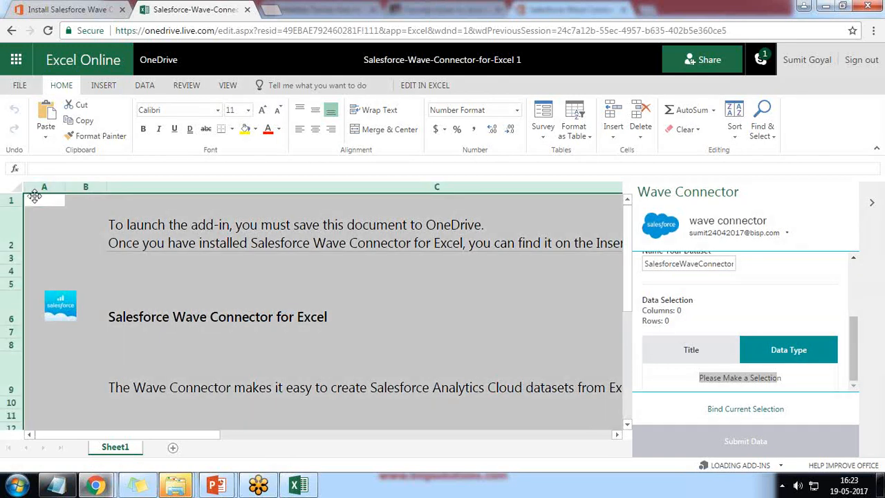
key(Delete)
click(74, 316)
key(Delete)
click(190, 242)
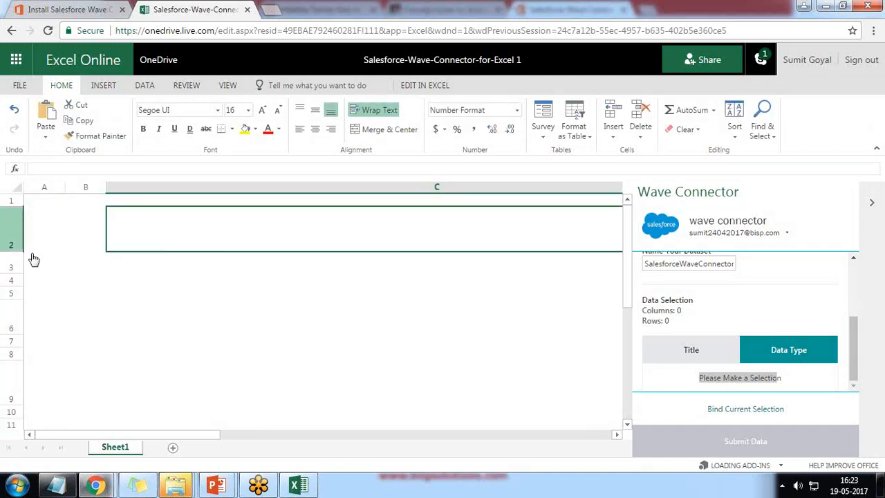
drag(5, 247, 7, 220)
Step: Add Sheet2 and paste the Company Sales table copied from desktop Excel into A1
click(173, 448)
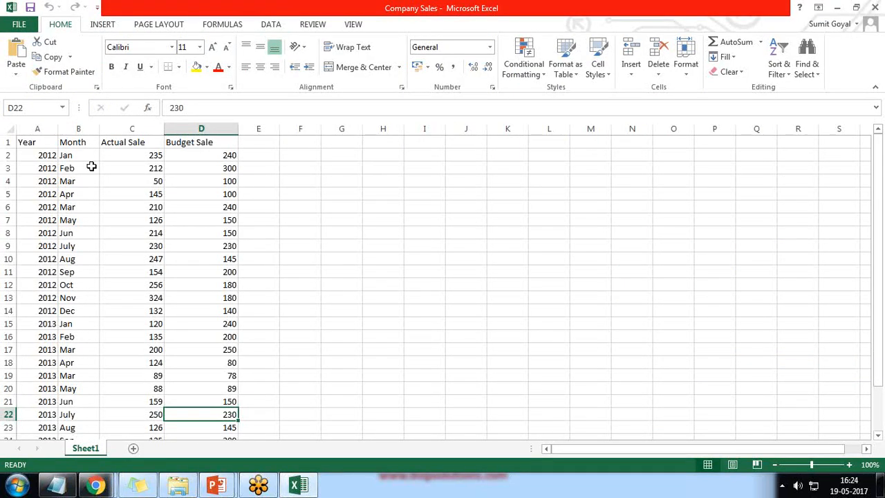
key(ctrl+a)
key(ctrl+c)
click(95, 484)
key(ctrl+v)
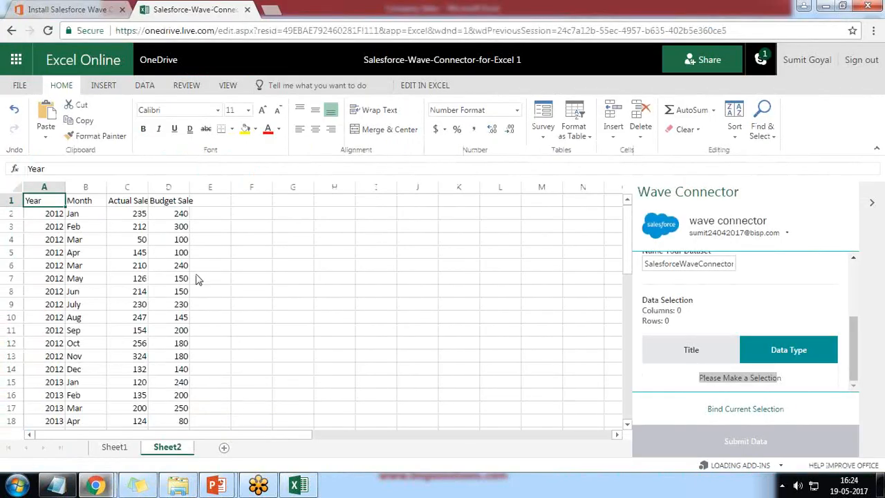
Step: Autofit column D to show Budget Sale and select the sales table from A1 to D27
click(259, 253)
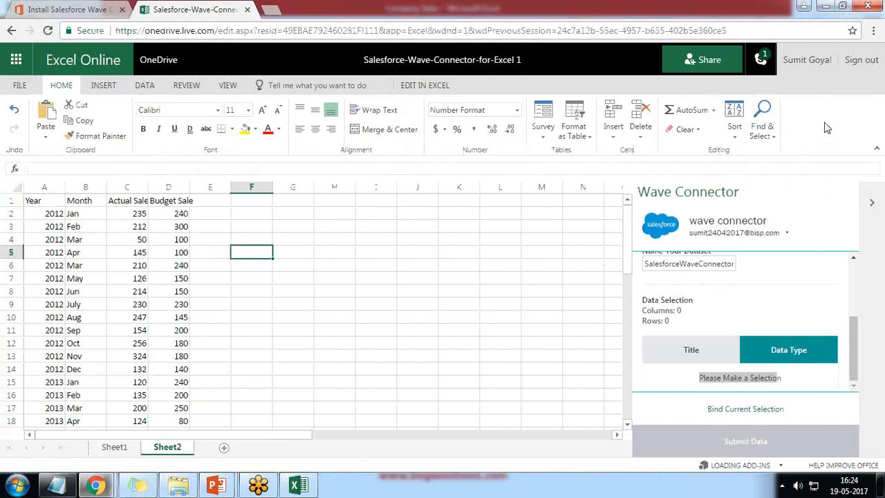
click(33, 201)
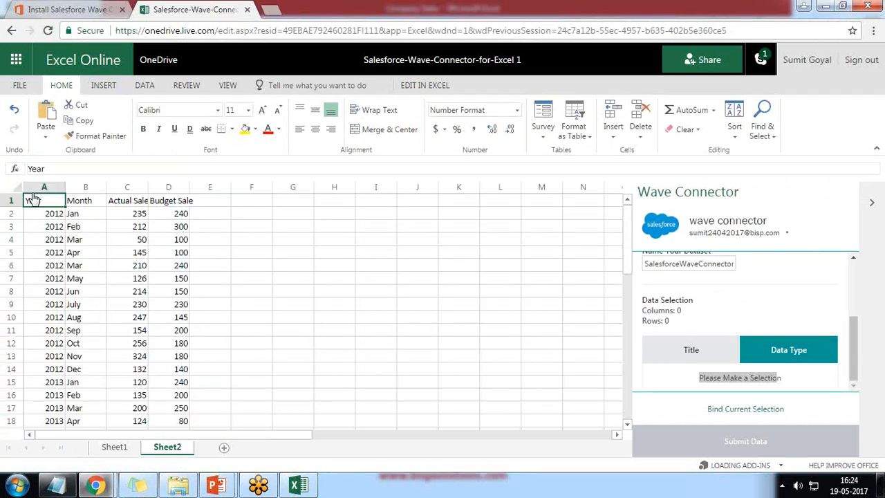
drag(33, 201, 181, 406)
double_click(192, 188)
click(182, 239)
drag(36, 201, 178, 487)
scroll(190, 359, down, 8)
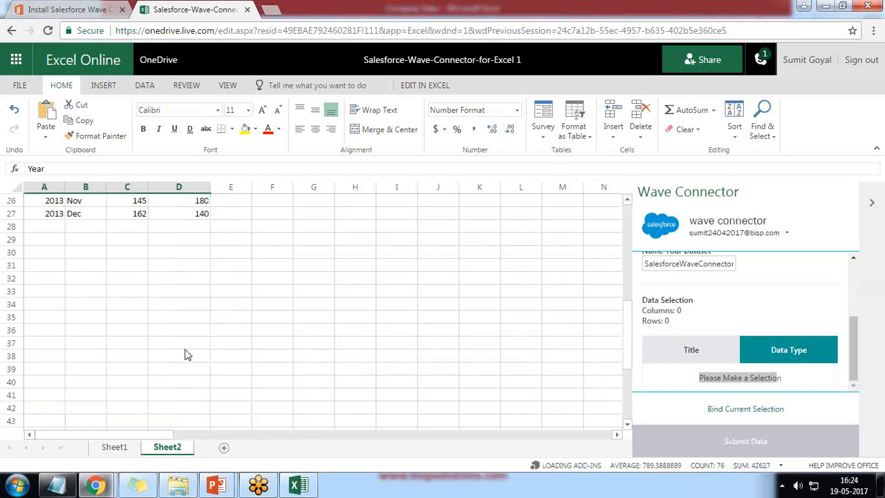
scroll(186, 338, up, 4)
key(shift+Down)
key(shift+Down)
key(shift+Down)
key(shift+Down)
key(shift+Down)
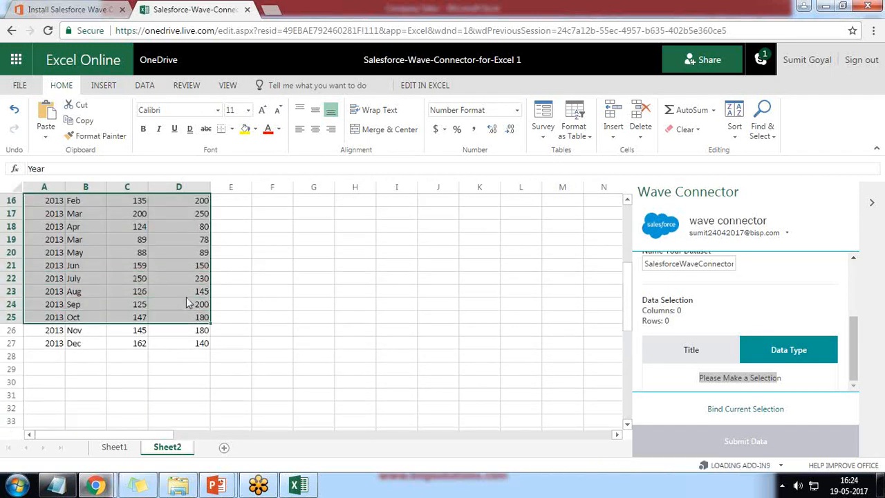
Step: Bind the sales table in Wave Connector and review the types: Year, Actual Sale, Budget Sale Numeric, Month Text
click(739, 409)
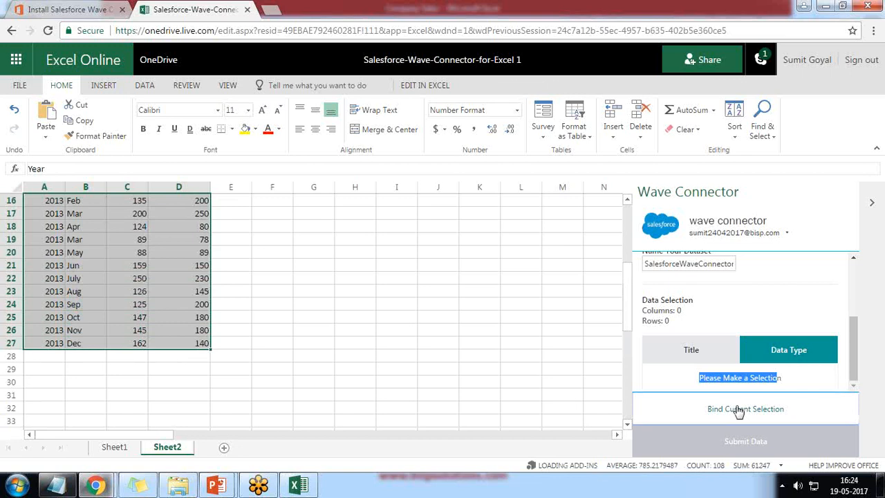
scroll(579, 373, down, 2)
scroll(579, 373, down, 1)
scroll(579, 373, up, 3)
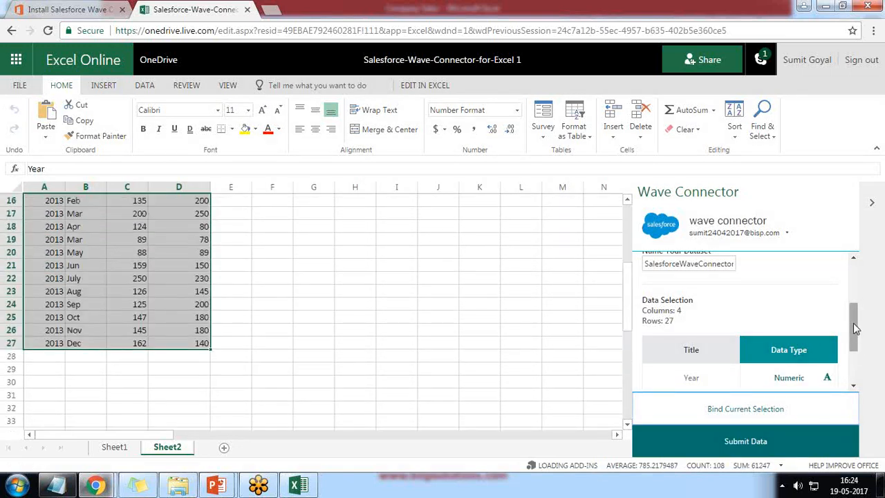
scroll(855, 329, down, 1)
scroll(855, 329, down, 3)
scroll(377, 365, up, 3)
scroll(376, 365, up, 2)
Step: Check the Year, Month and Actual Sale headers and widen column C to fit Actual Sale
click(73, 206)
click(33, 202)
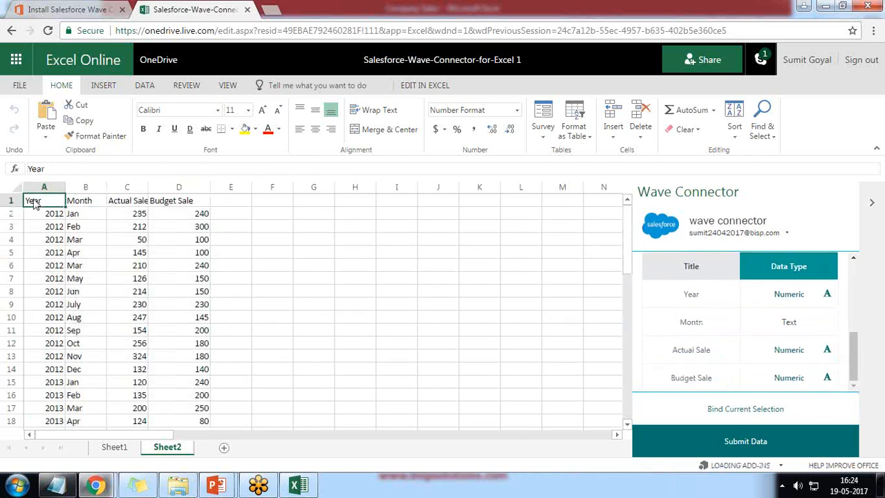
click(89, 206)
click(120, 208)
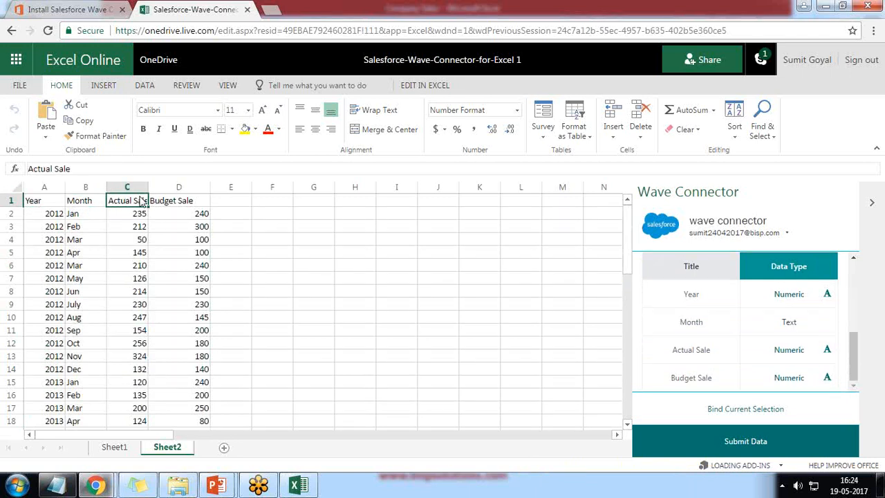
drag(148, 186, 172, 189)
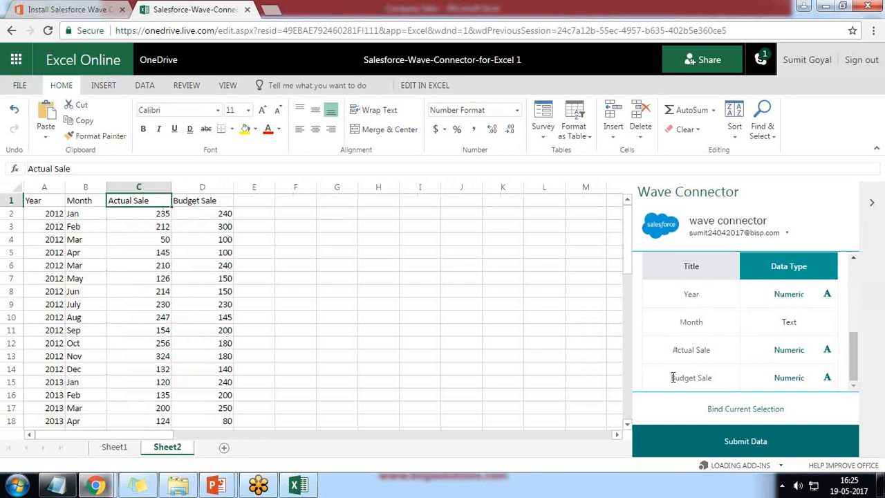
Step: Submit the 4 columns and 26 rows to Salesforce Wave, then go to Analytics Cloud
click(737, 446)
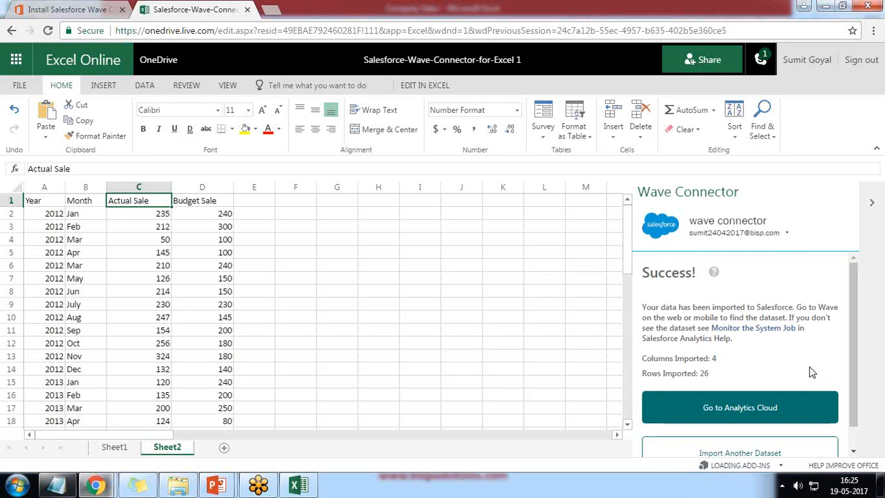
scroll(755, 370, down, 1)
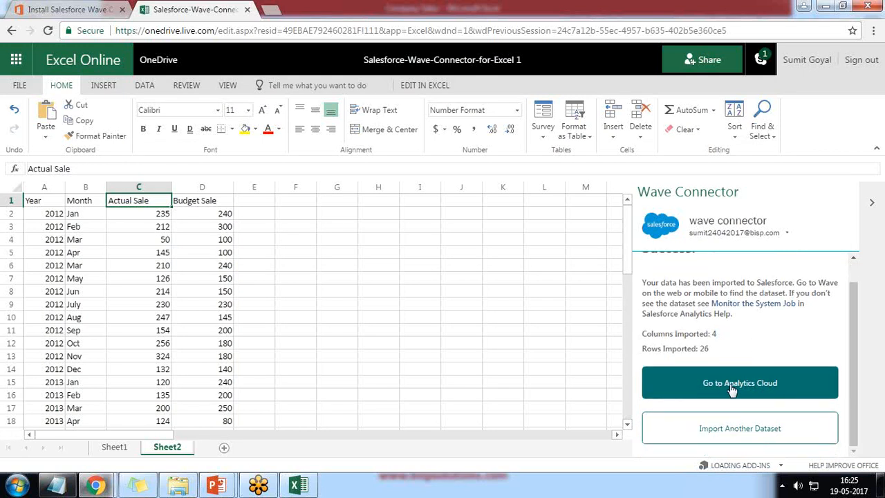
click(732, 389)
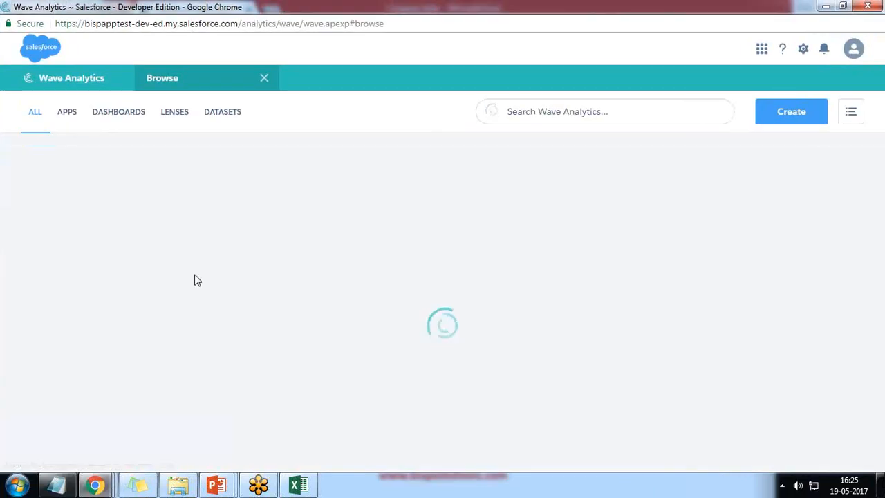
Step: Permanently delete the older SalesforceWaveConnectorforExcel dataset, keeping SalesforceWaveConnectorforExcel201
click(223, 113)
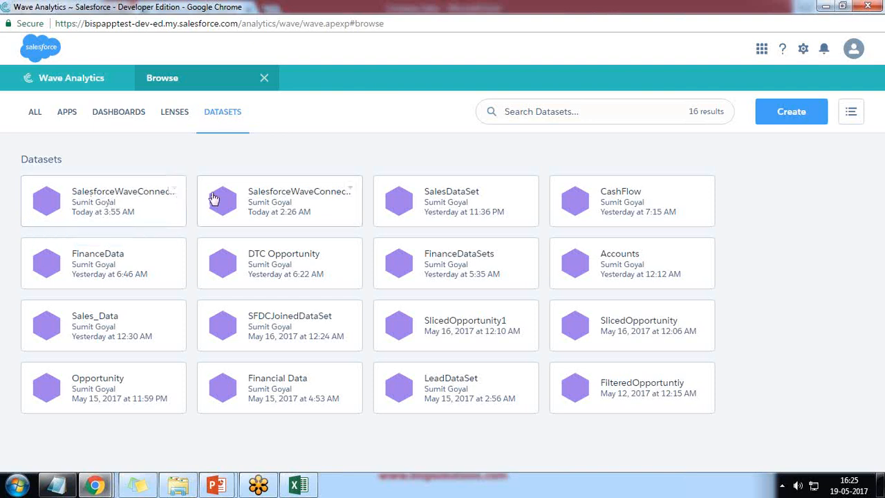
click(353, 192)
click(298, 208)
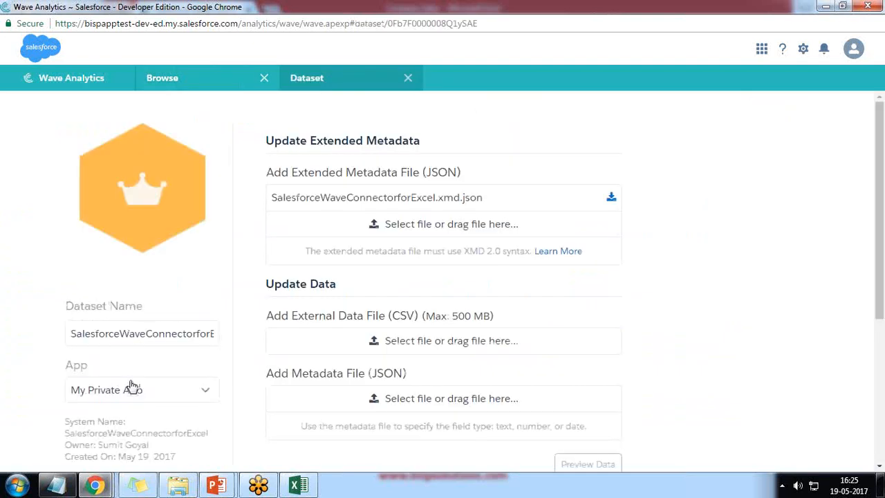
scroll(145, 325, down, 4)
click(138, 252)
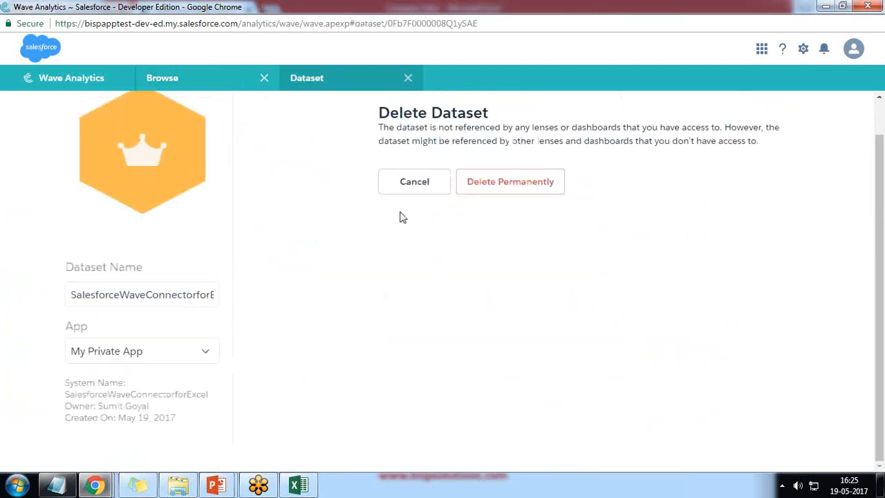
click(494, 183)
click(454, 290)
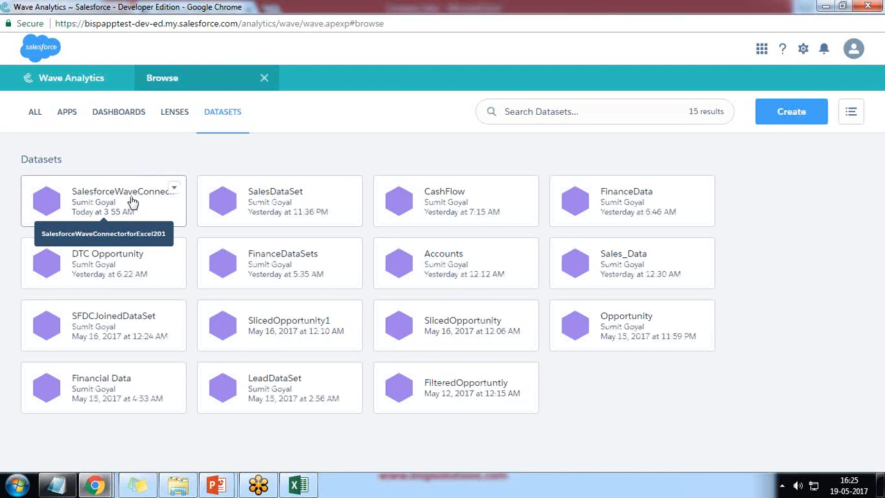
Step: Build a lens of Sum of Actual Sale and Sum of Budget Sale grouped by Month, then clip it
click(132, 201)
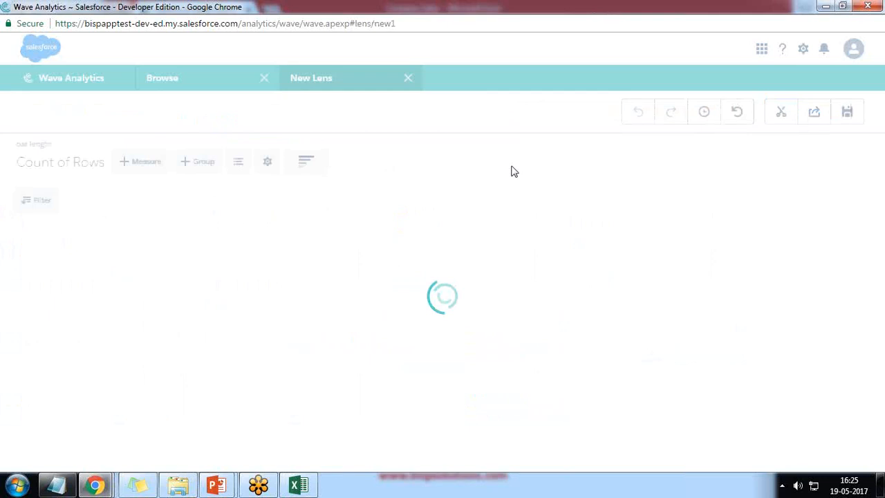
click(62, 166)
mouse_move(34, 238)
click(116, 235)
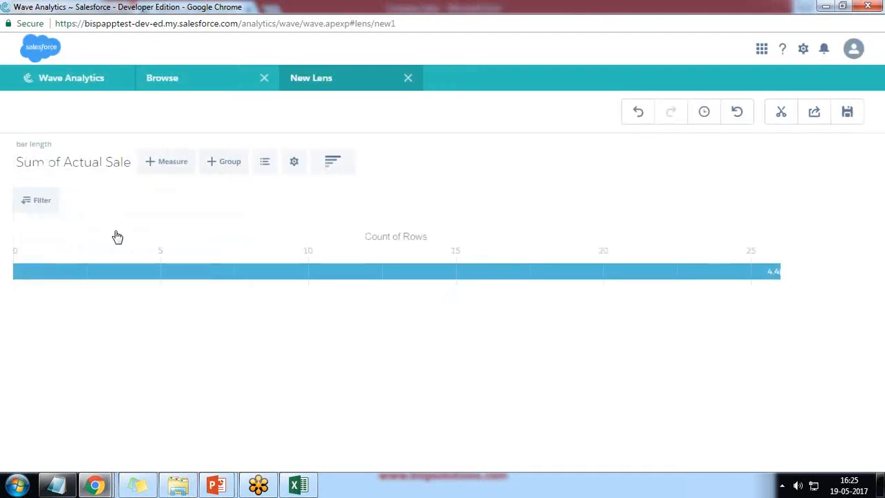
click(172, 164)
mouse_move(159, 254)
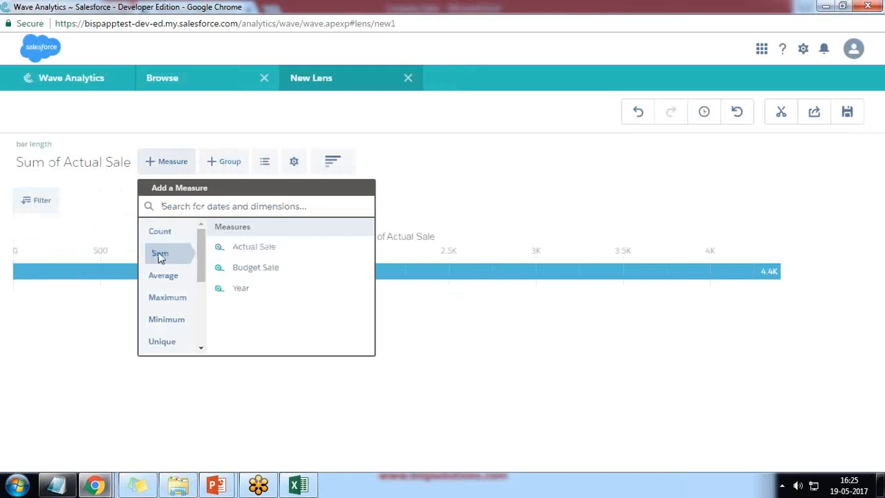
click(251, 266)
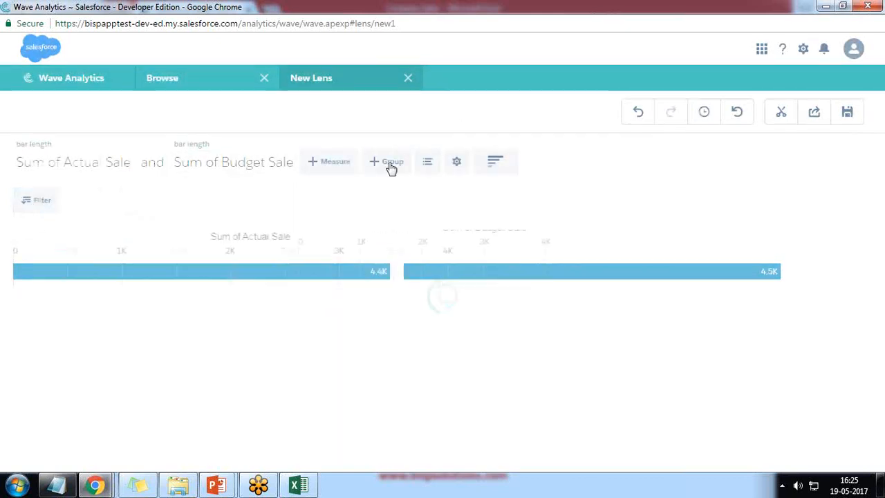
click(392, 164)
click(405, 251)
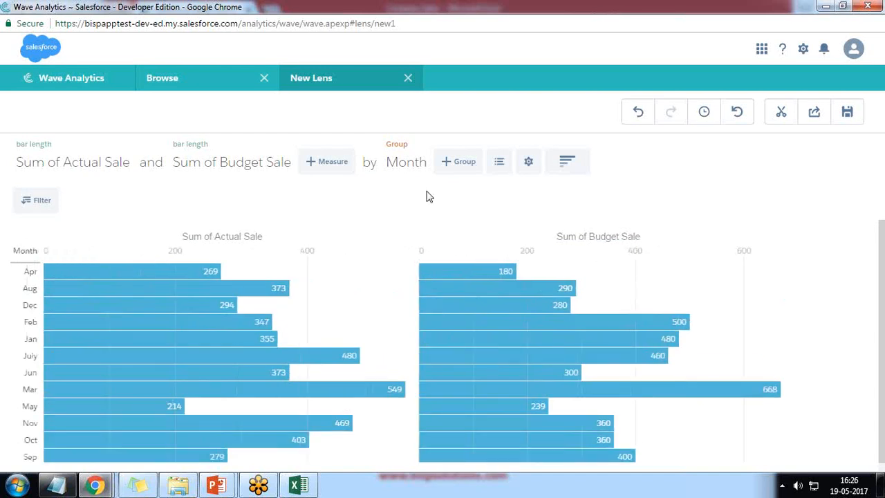
click(782, 114)
Step: Clip the lens as Step1, place it on the dashboard and make it a pyramid chart
text(Step1)
key(Return)
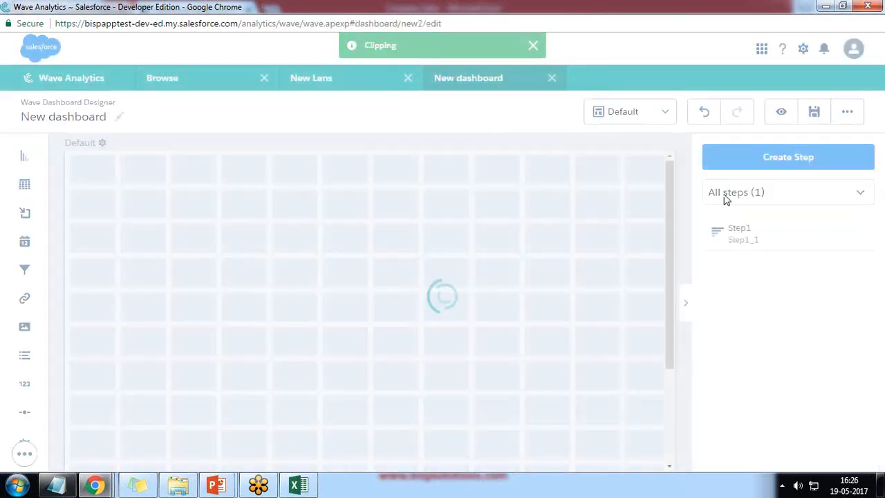
drag(750, 228, 336, 260)
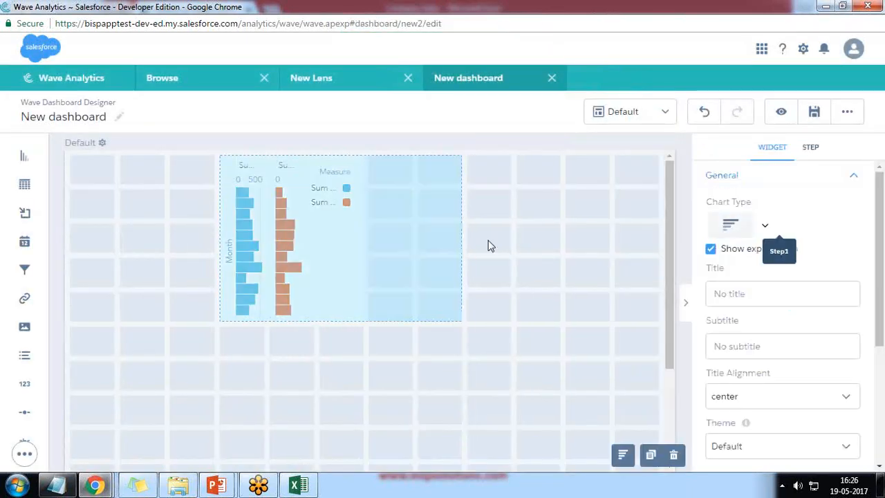
click(764, 225)
scroll(810, 408, down, 3)
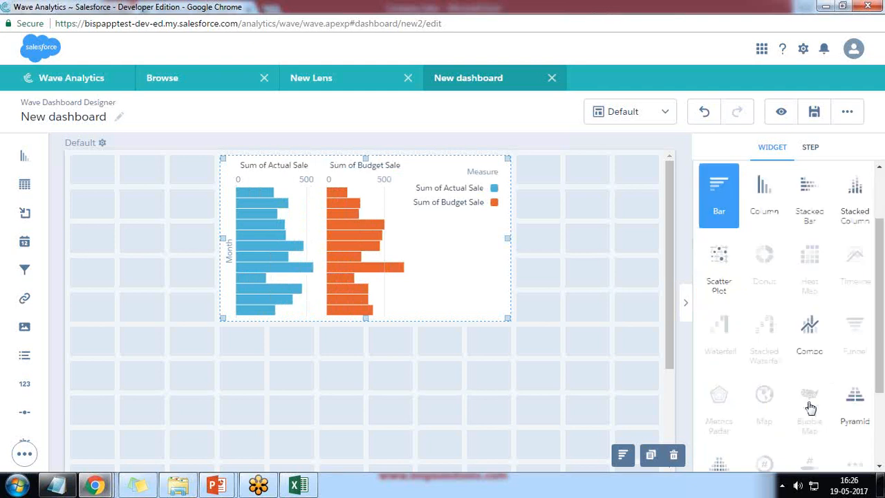
click(852, 296)
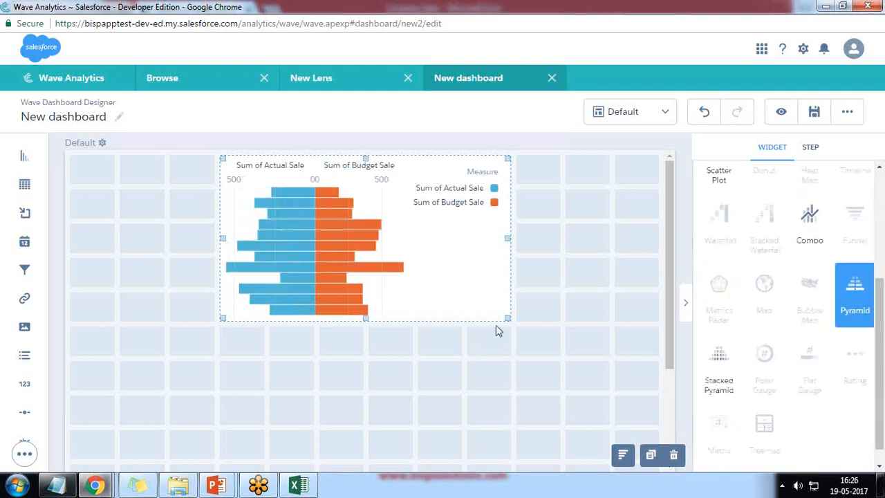
Step: Enlarge, shift left and heighten the pyramid chart, then return to the Excel Online workbook
drag(503, 323, 562, 411)
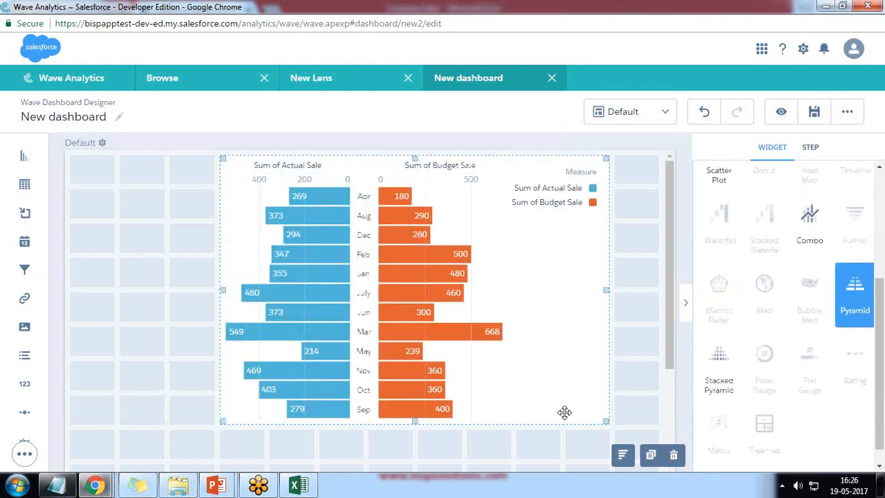
drag(512, 331, 423, 335)
drag(557, 421, 525, 457)
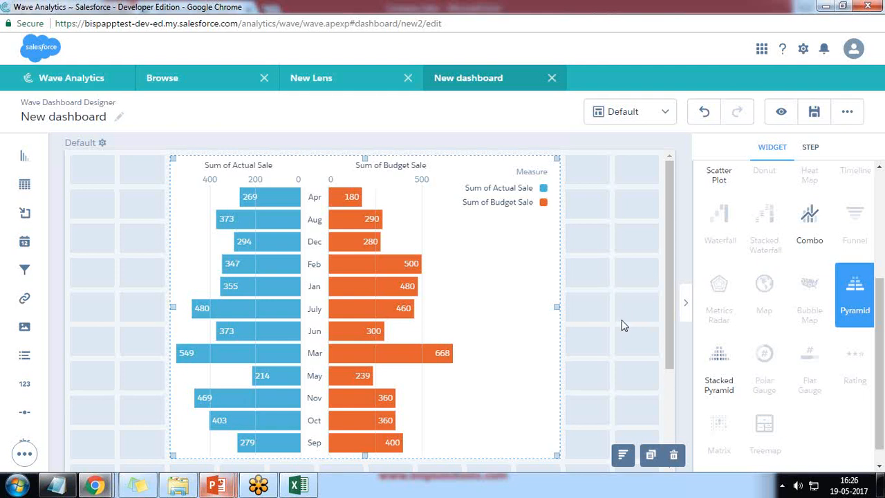
mouse_move(94, 485)
click(235, 418)
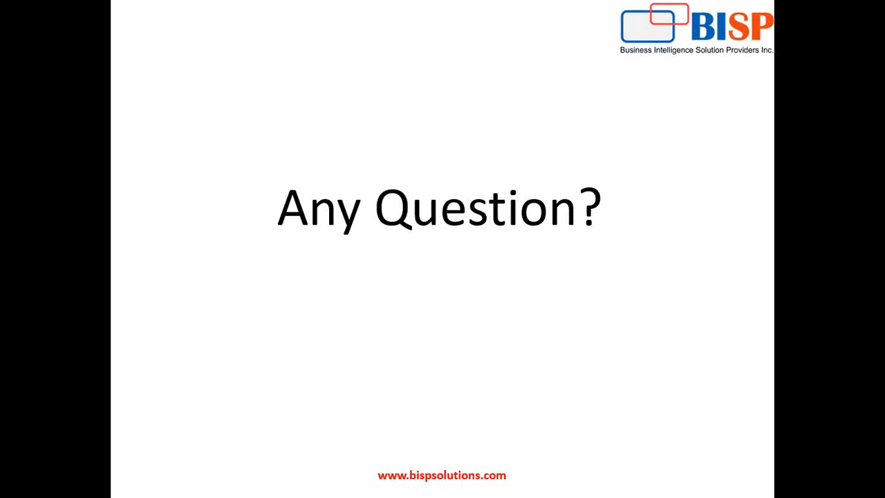
Step: Bring up PowerPoint's BISP 'Any Question?' closing slide
key(super)
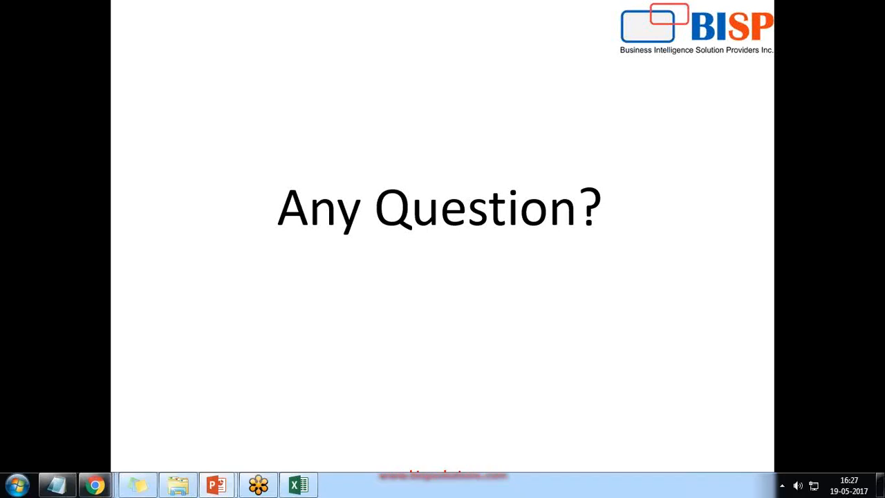